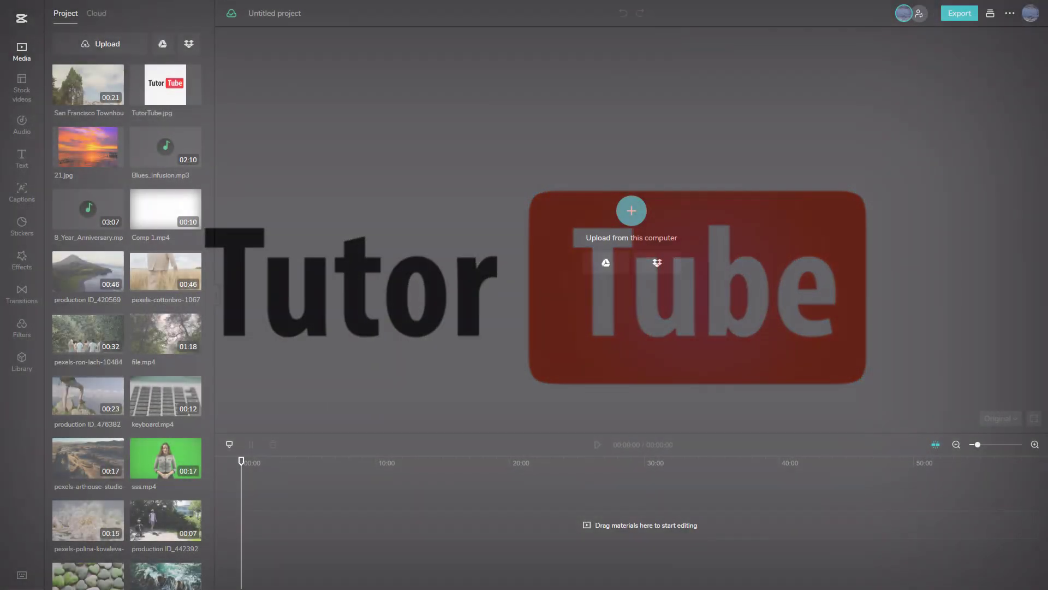
Step: Switch the Media panel to the Cloud library and keep the TutorTube space selected
scroll(172, 242, "down", 2)
scroll(178, 273, "up", 2)
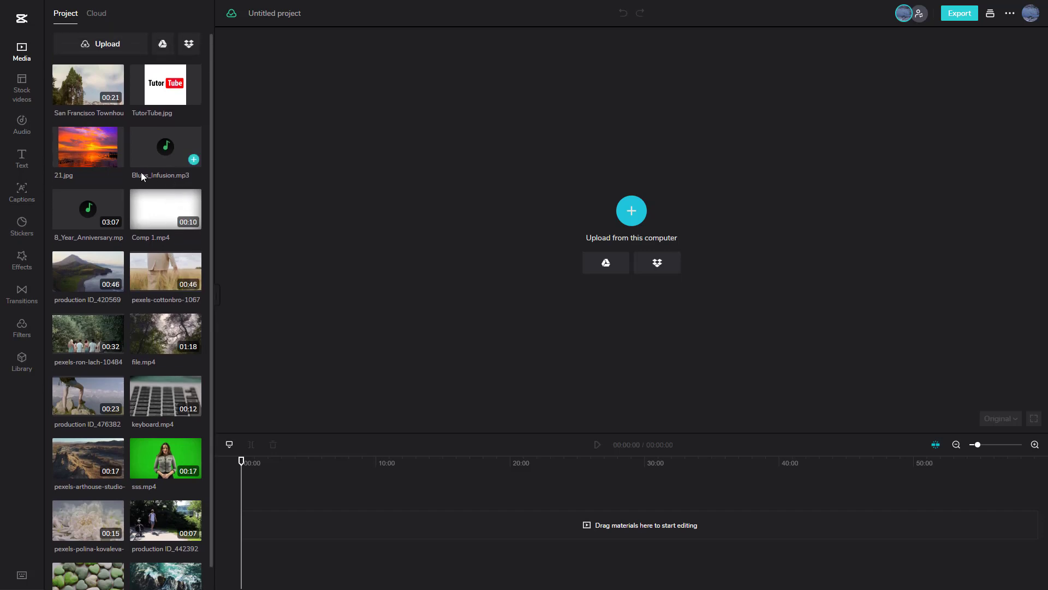
left_click(103, 17)
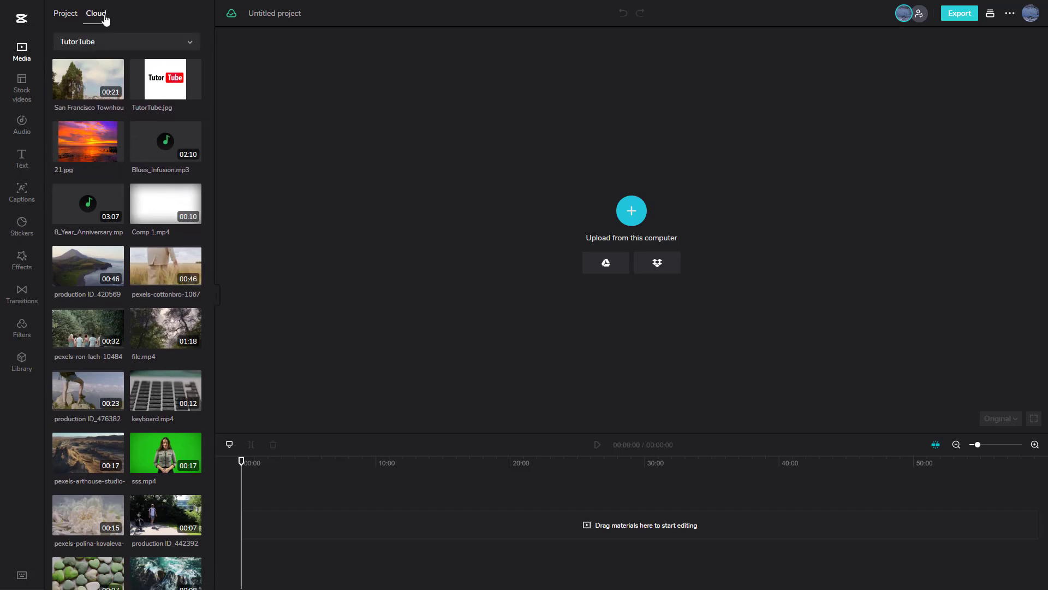
scroll(150, 196, "down", 2)
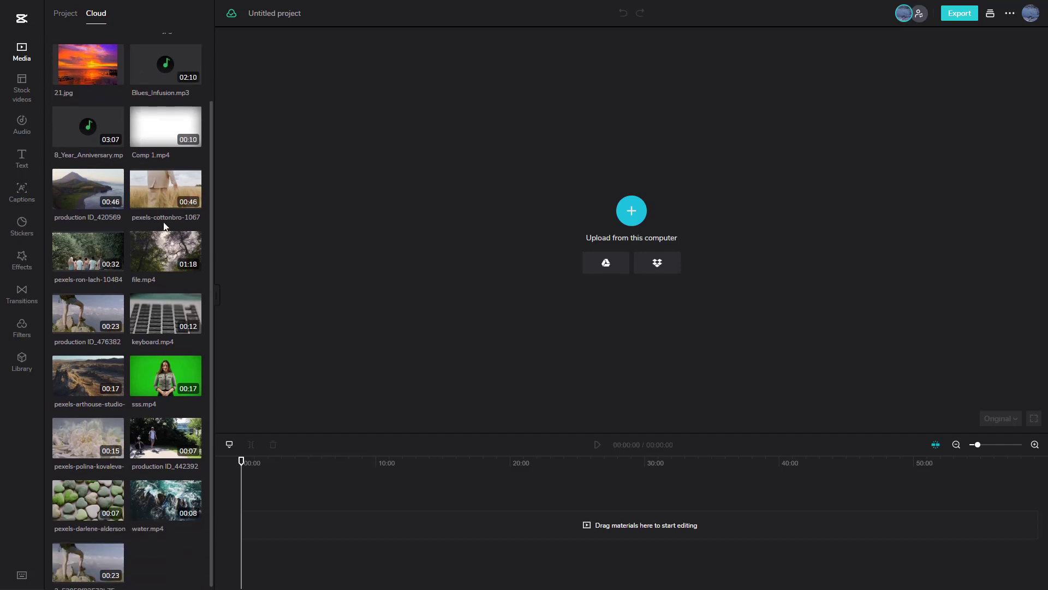
scroll(164, 226, "up", 2)
left_click(185, 44)
left_click(184, 46)
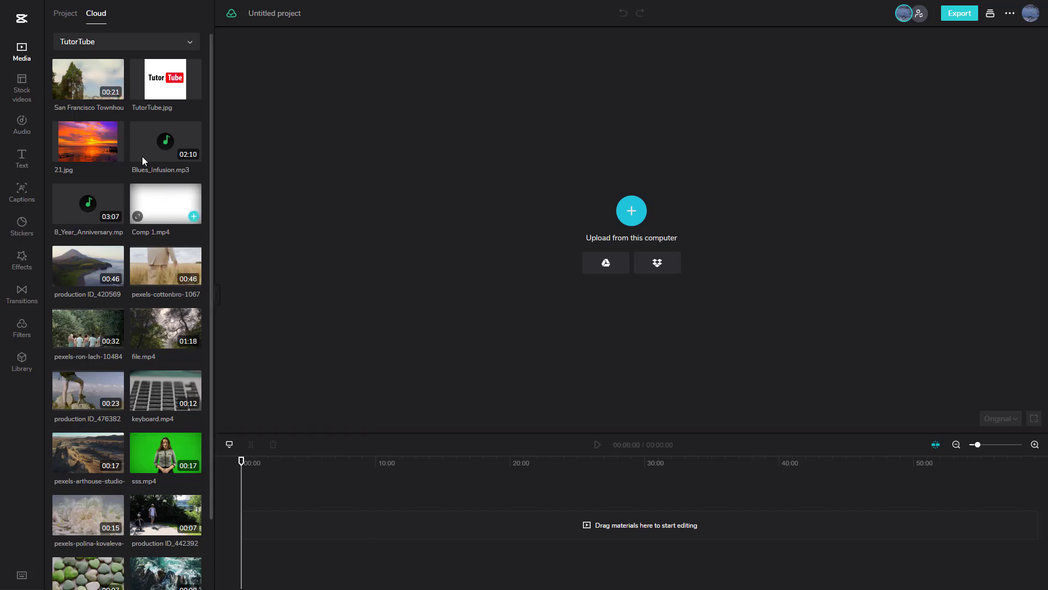
Step: Add the San Francisco Townhouses clip to the timeline, followed by pexels-cottonbro-10678930.mp4
left_click(116, 94)
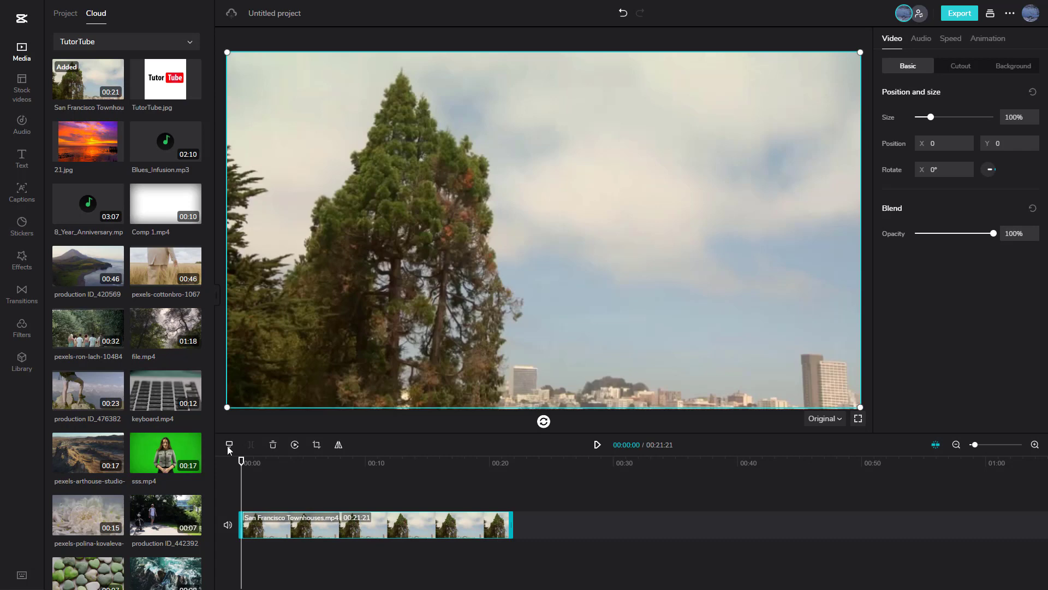
mouse_move(194, 413)
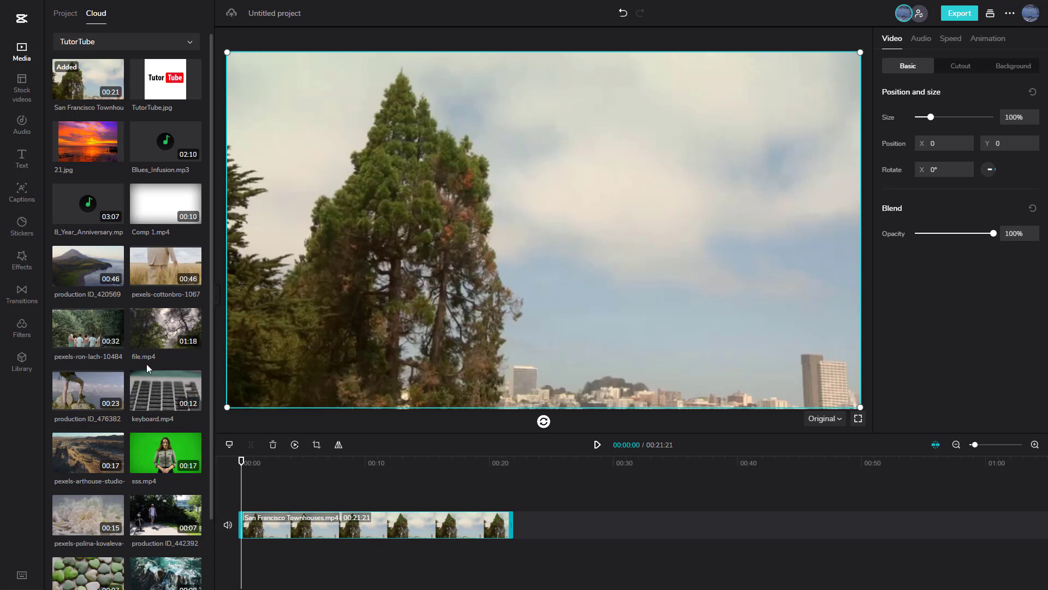
mouse_move(160, 284)
left_click_drag(161, 283, 530, 532)
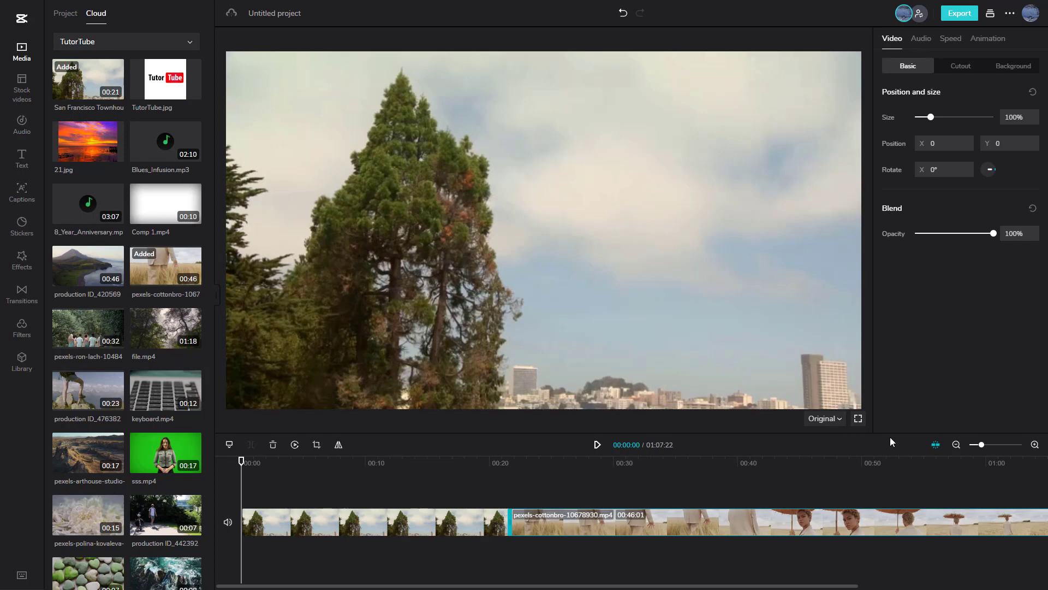
Step: Preview the 8_Year_Anniversary.mp3 music track, then pause it
scroll(162, 311, "down", 1)
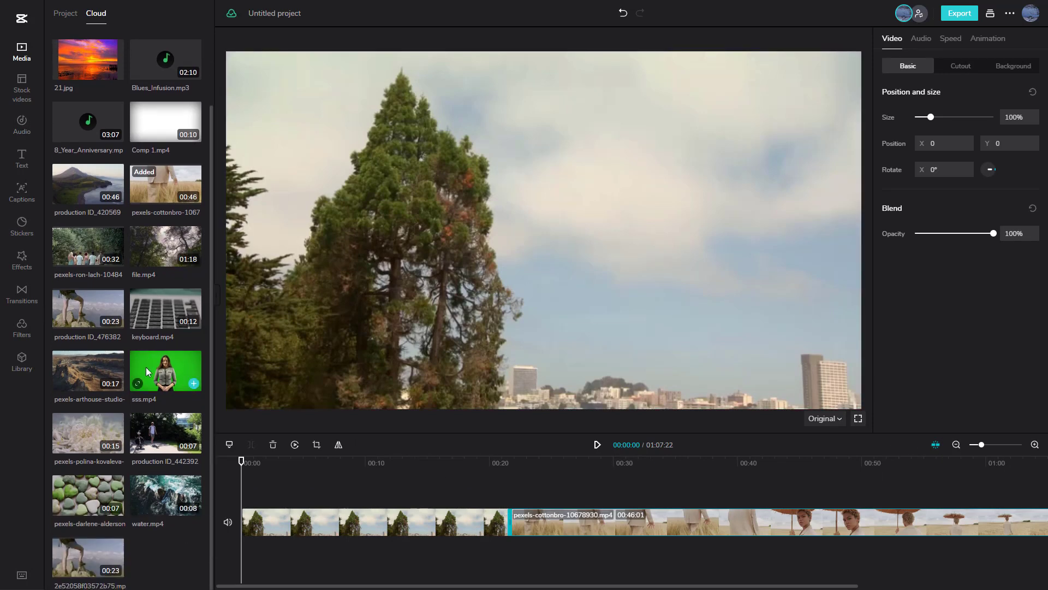
scroll(133, 392, "up", 1)
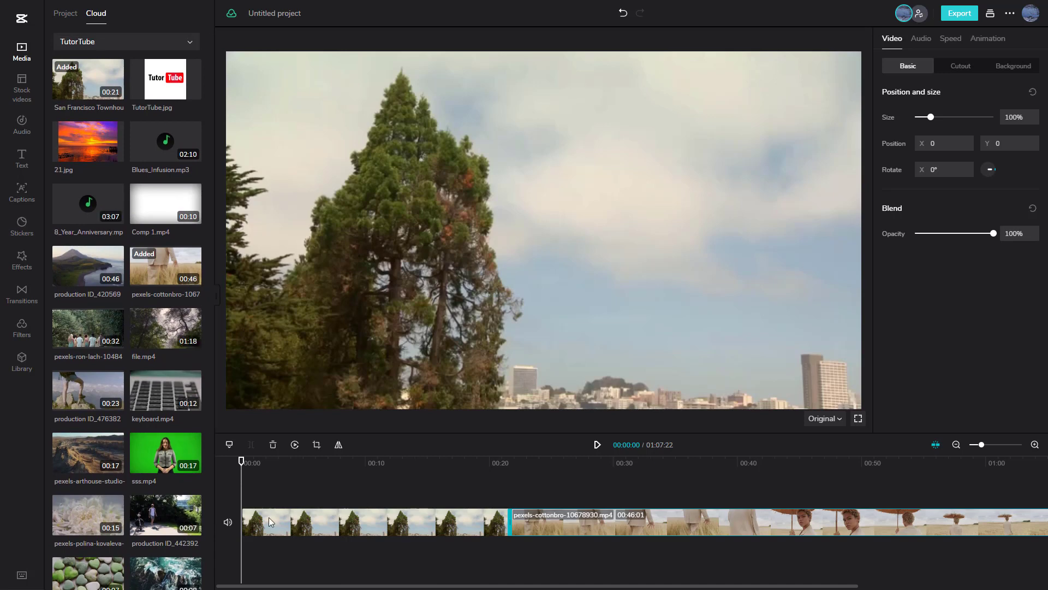
left_click_drag(104, 207, 264, 535)
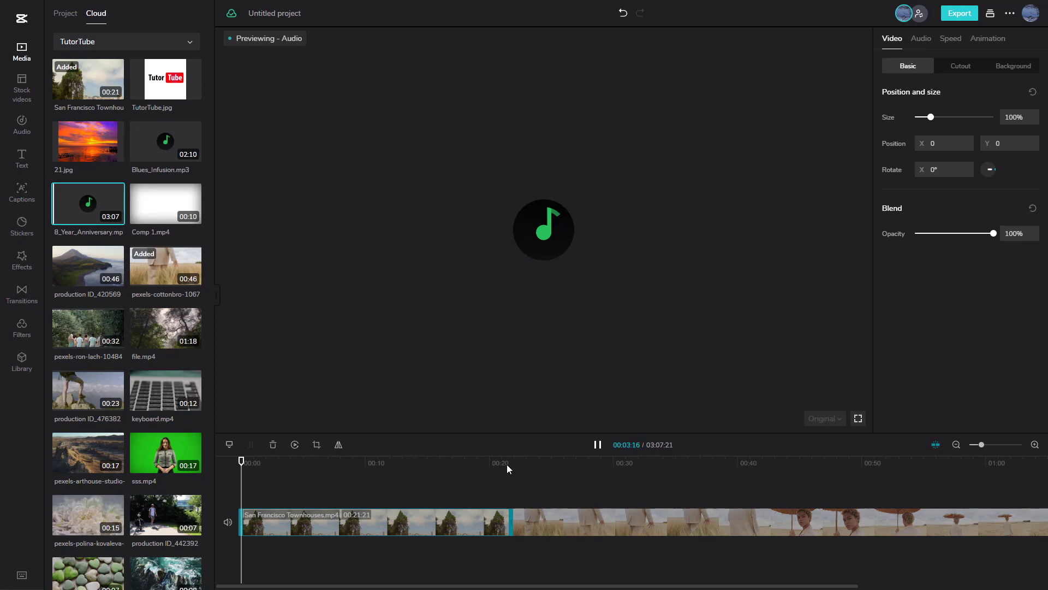
left_click(595, 445)
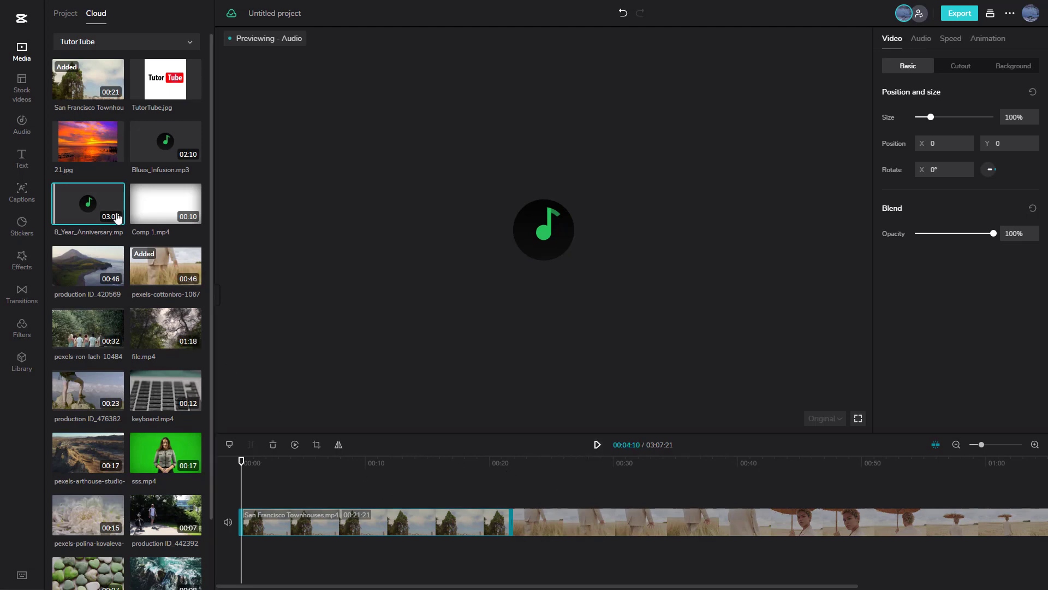
Step: Return to the project and zoom the timeline out so both clips fit
left_click(116, 310)
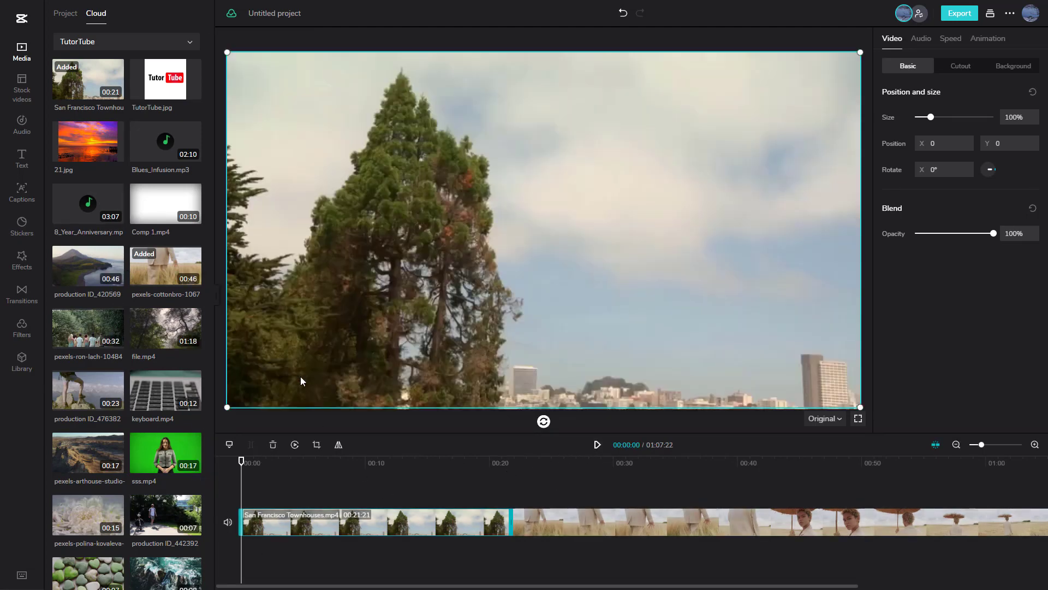
mouse_move(115, 219)
left_click(973, 445)
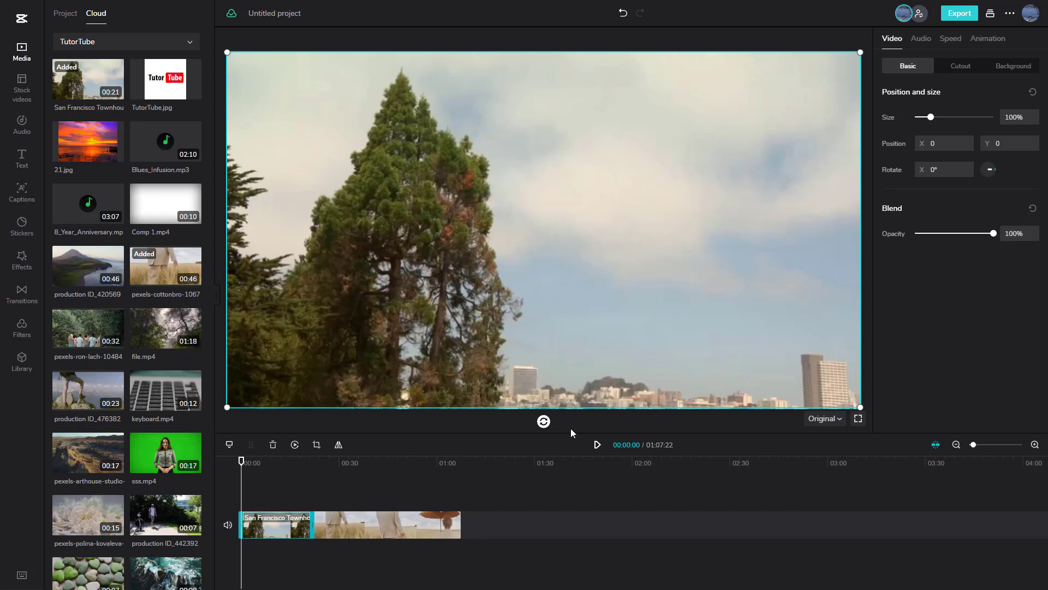
left_click(115, 218)
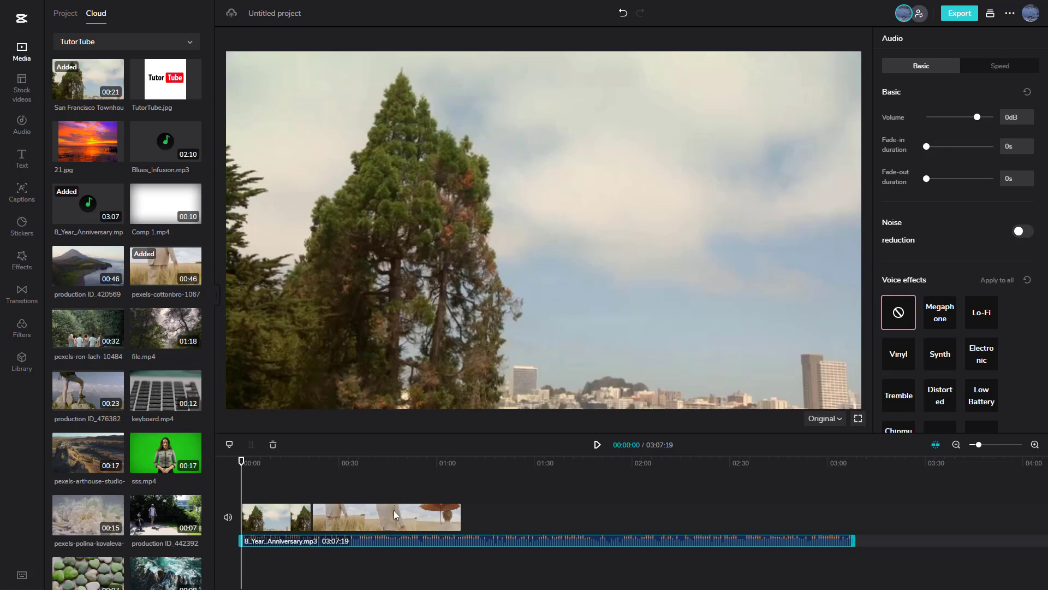
left_click(572, 520)
left_click(532, 542)
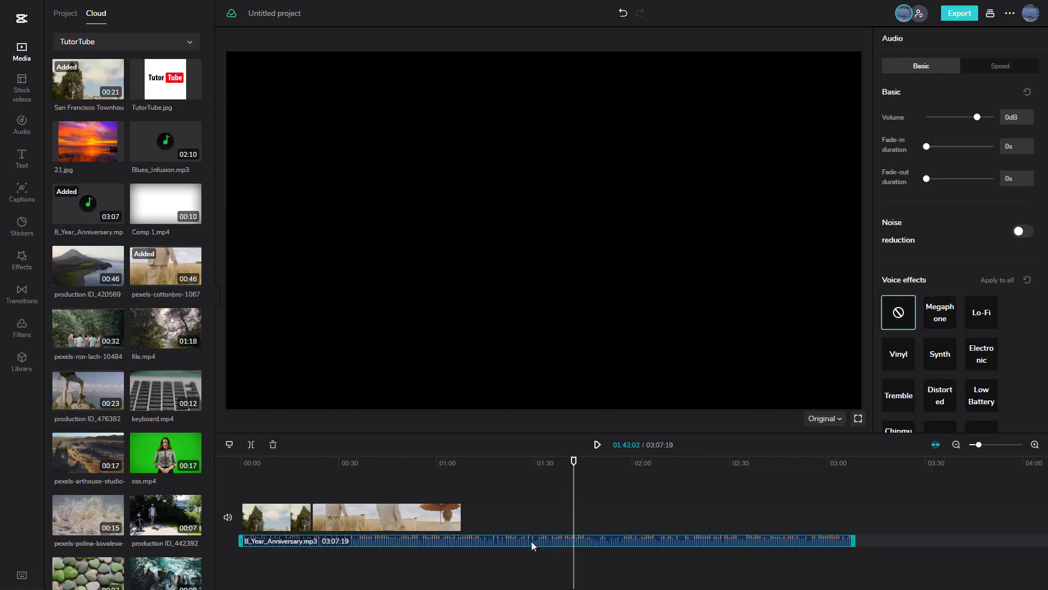
key("Delete")
left_click(283, 462)
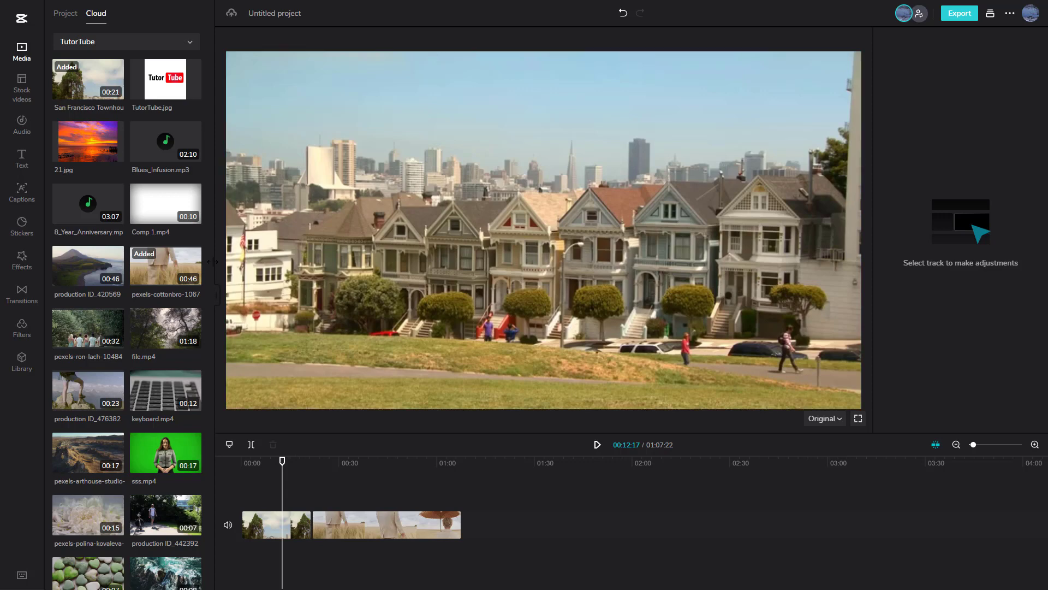
Step: Place the TutorTube.jpg logo above the clips and stretch it across both videos
left_click_drag(162, 83, 289, 514)
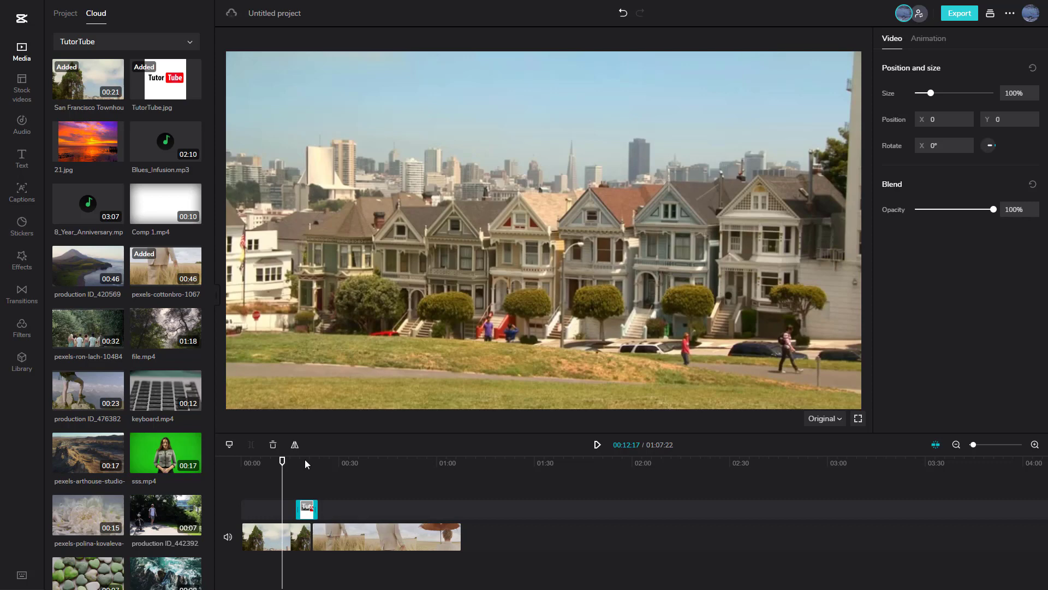
left_click_drag(319, 506, 462, 505)
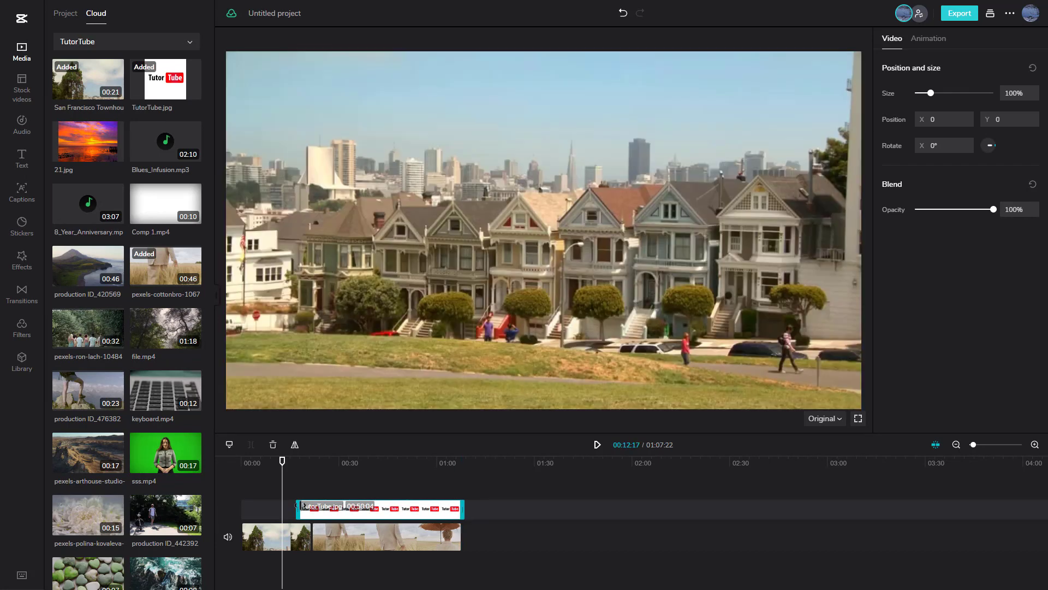
left_click_drag(296, 506, 241, 506)
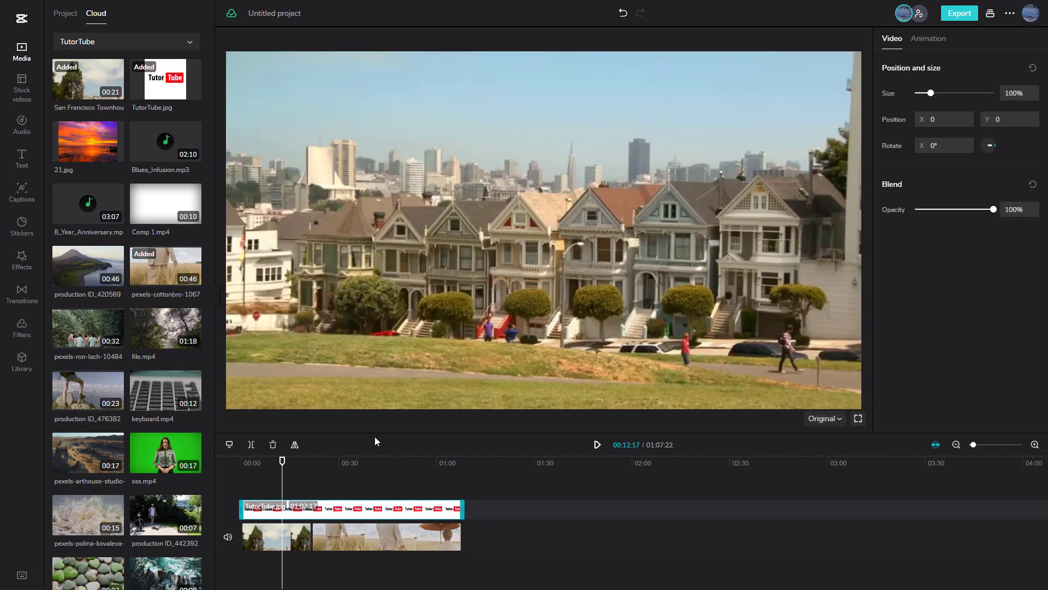
Step: Shrink the logo to 35% in the top-right corner (X 333, Y 140) and preview playback
left_click_drag(361, 52, 793, 153)
left_click(241, 463)
left_click(596, 445)
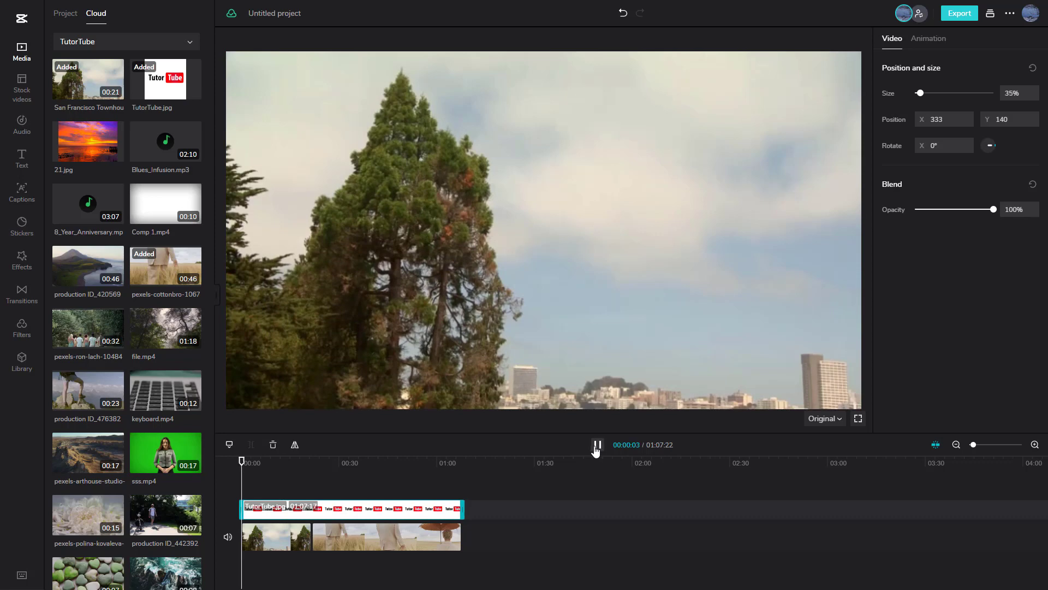
left_click(597, 445)
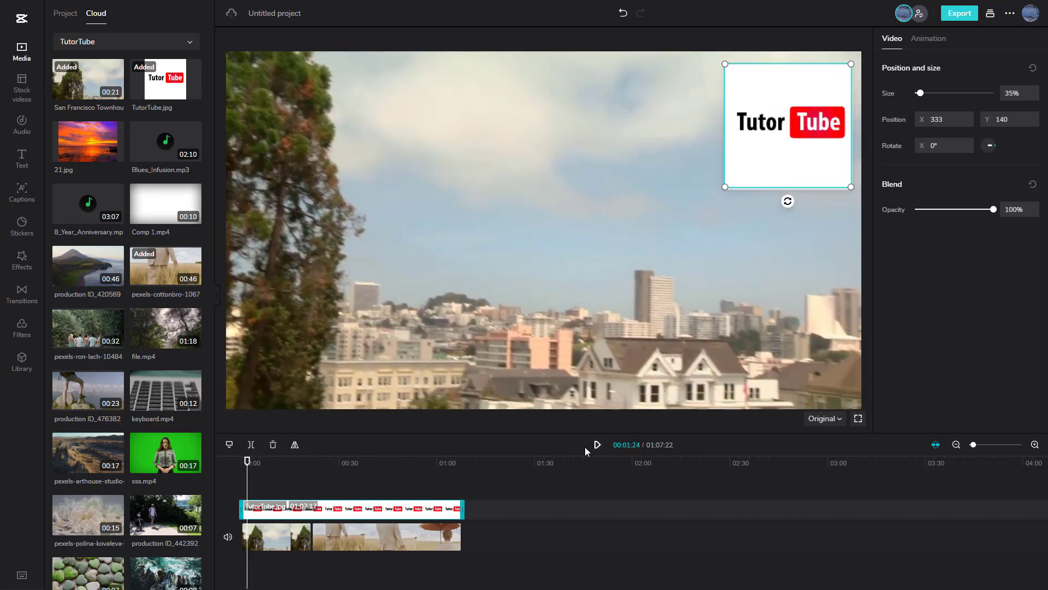
left_click(388, 473)
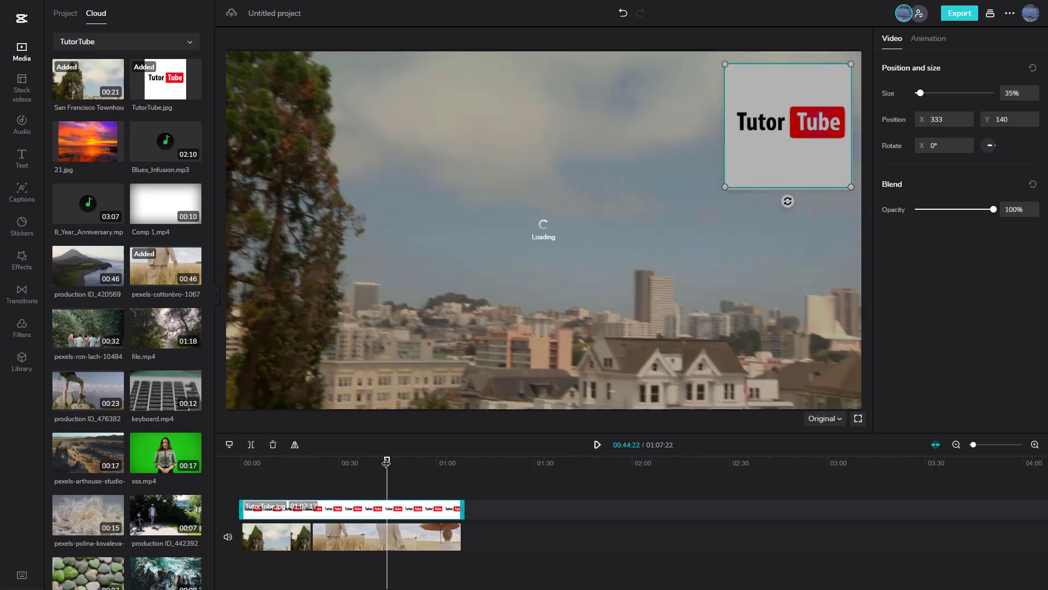
left_click_drag(414, 528, 597, 523)
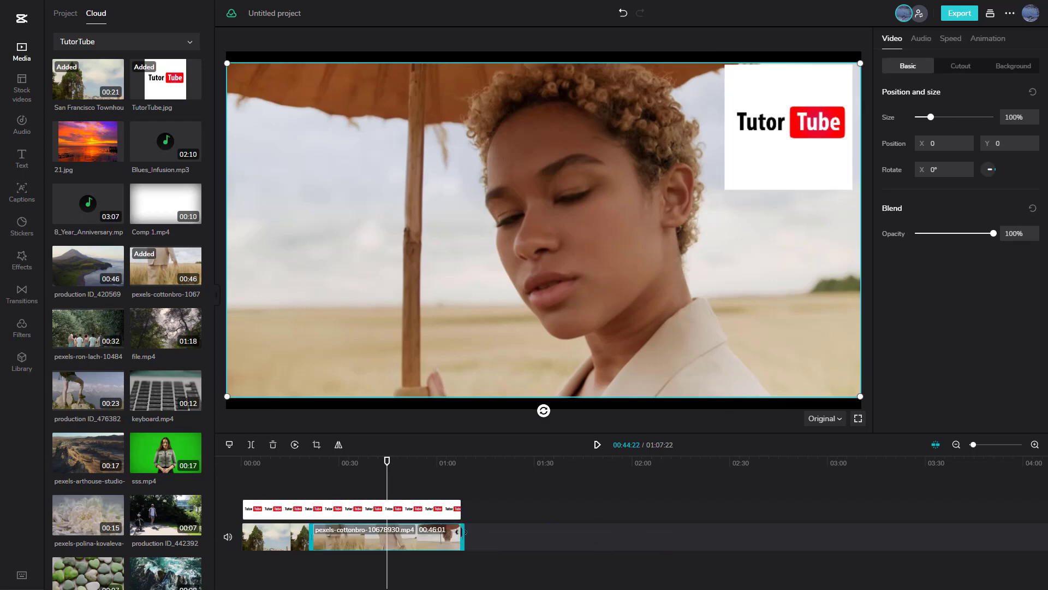
Step: Trim the ends of the cottonbro and San Francisco clips on the main track
left_click_drag(463, 532, 422, 532)
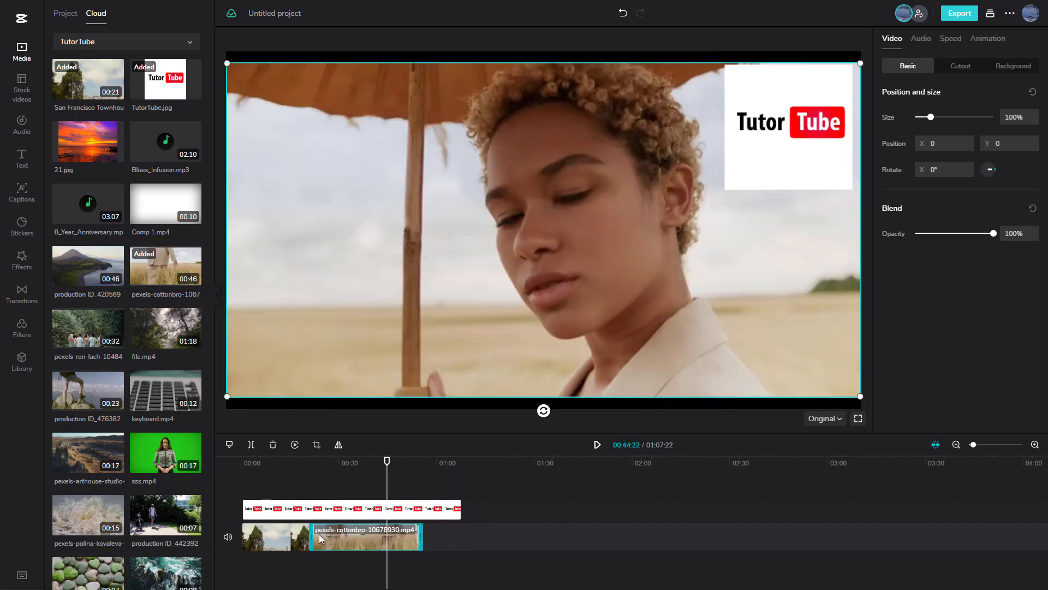
left_click_drag(316, 534, 341, 540)
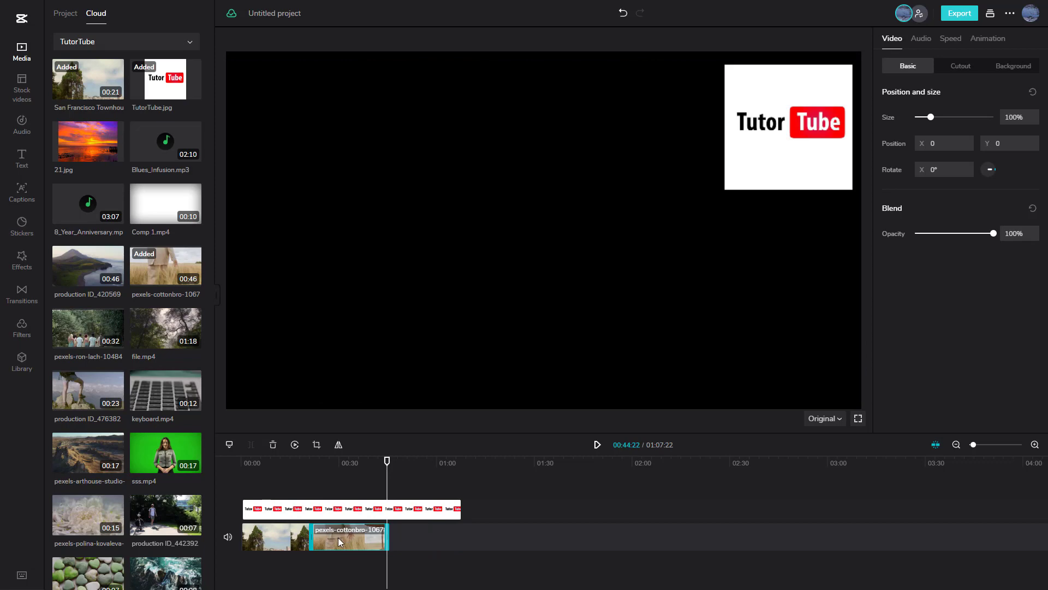
left_click(296, 538)
left_click(281, 463)
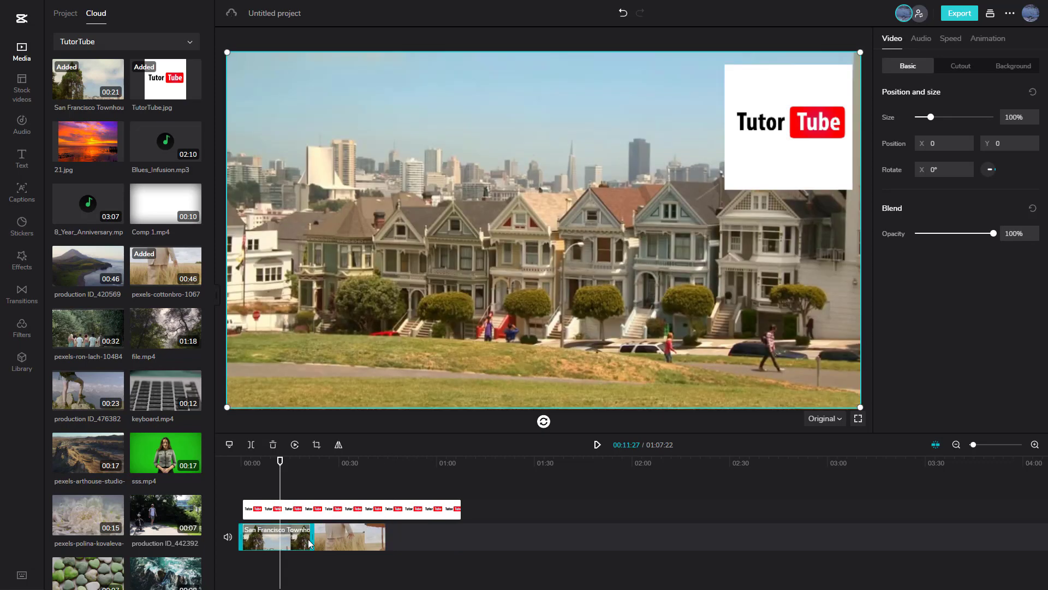
mouse_move(313, 535)
left_mouse_down()
mouse_move(289, 535)
mouse_move(304, 535)
left_mouse_up()
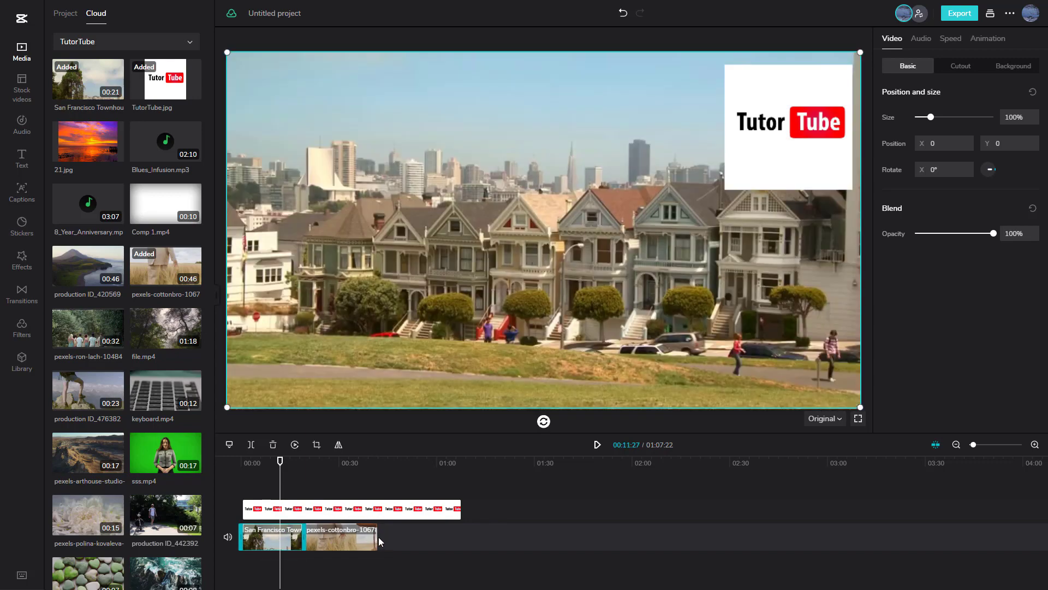
Step: Lengthen the cottonbro clip again at both ends so the clips run back to back
left_click_drag(380, 542, 437, 541)
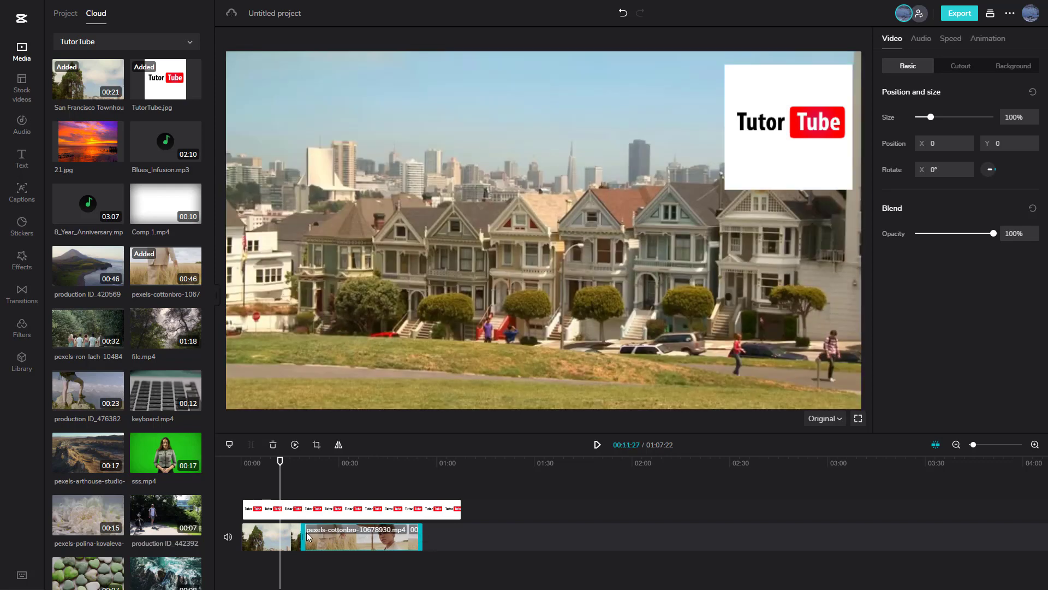
left_click_drag(302, 535, 253, 532)
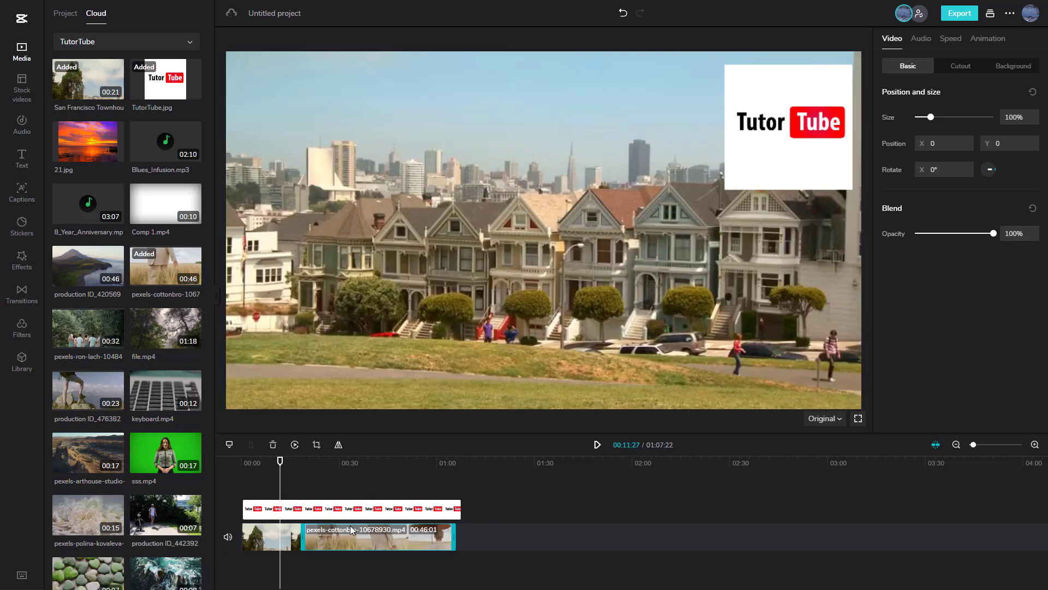
left_click_drag(347, 538, 415, 537)
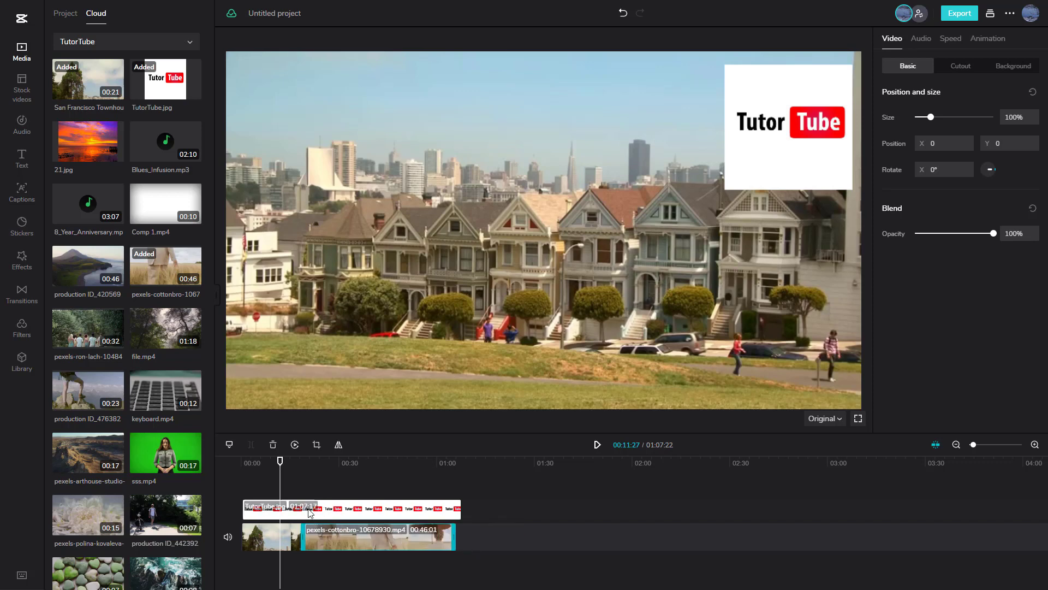
left_click(525, 525)
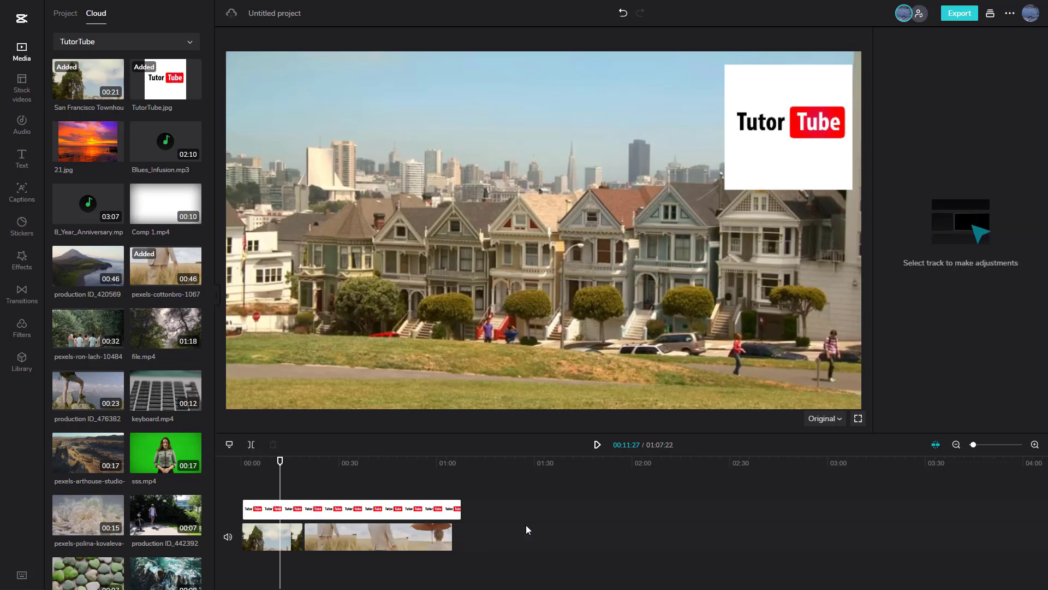
left_click(316, 465)
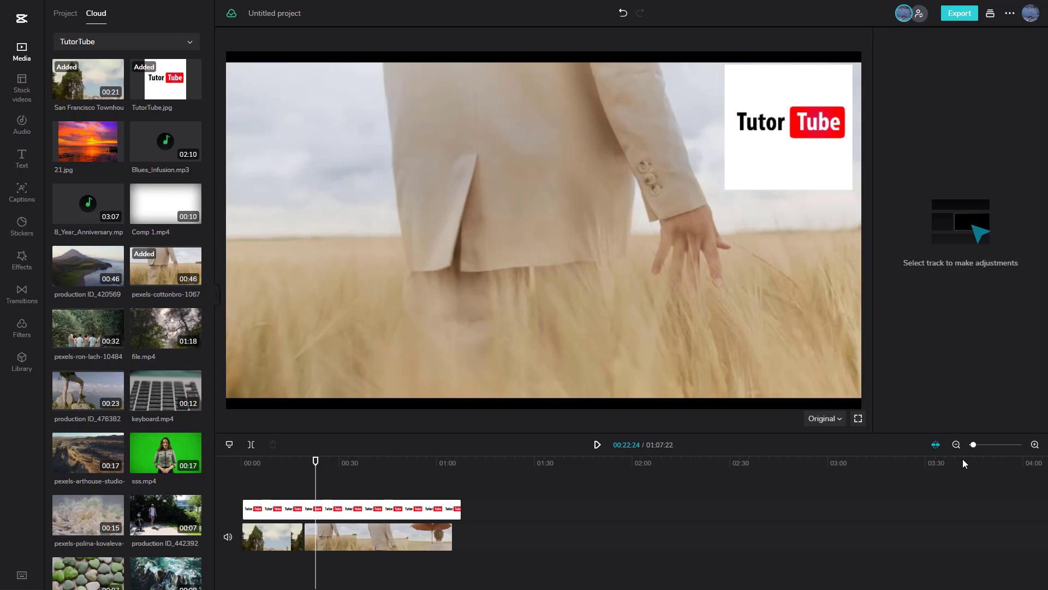
left_click_drag(973, 445, 978, 449)
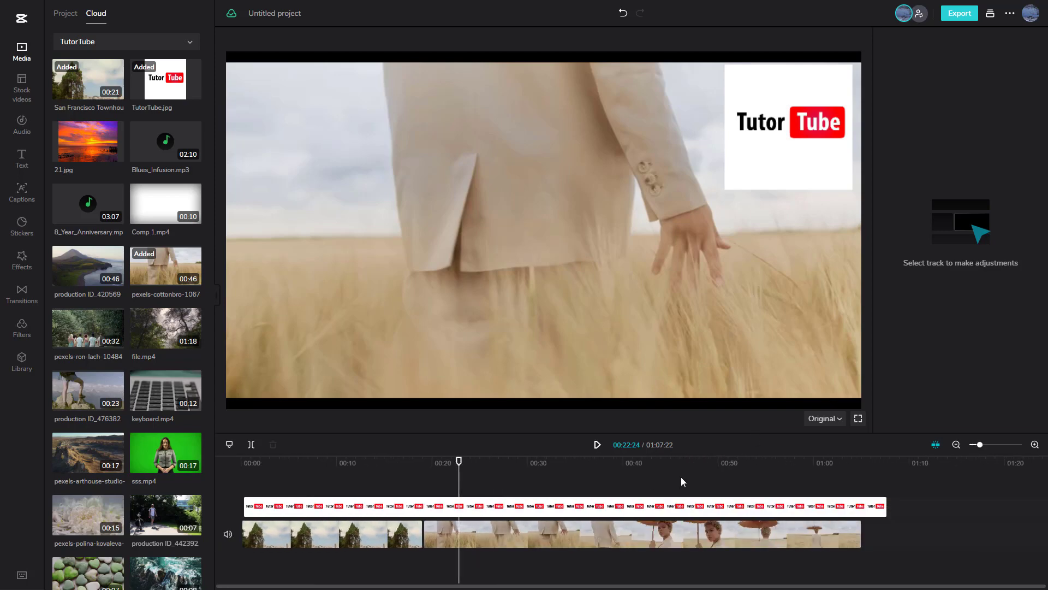
left_click_drag(979, 445, 967, 449)
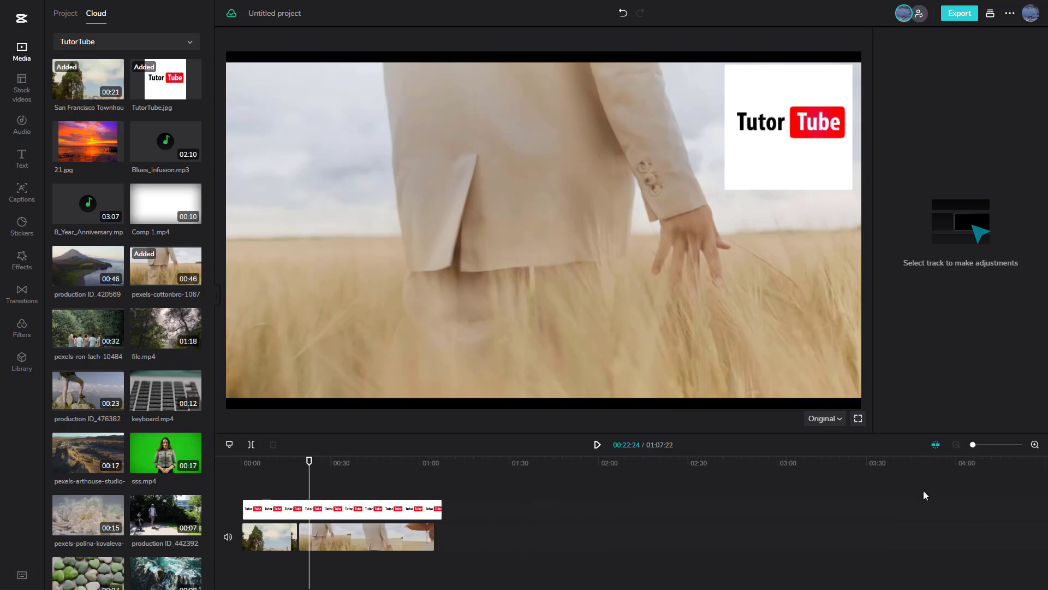